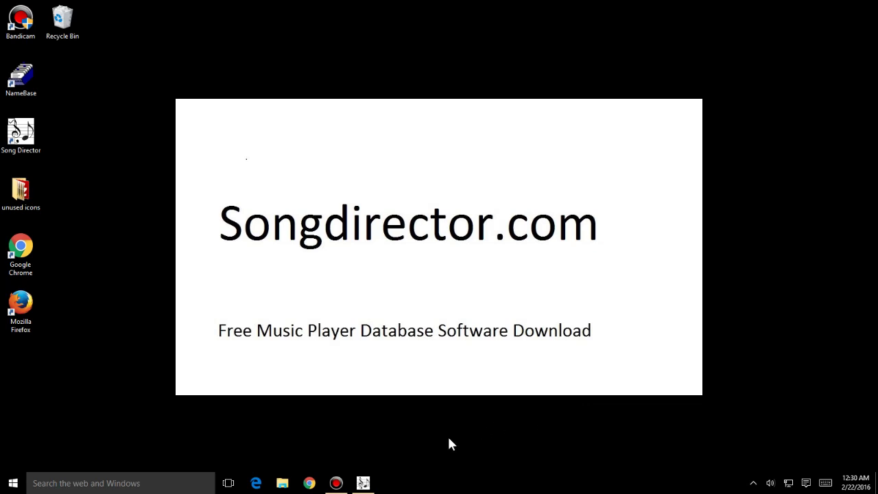
Maximize the database window and count the listed records, confirming 187156 songs
left_click(364, 484)
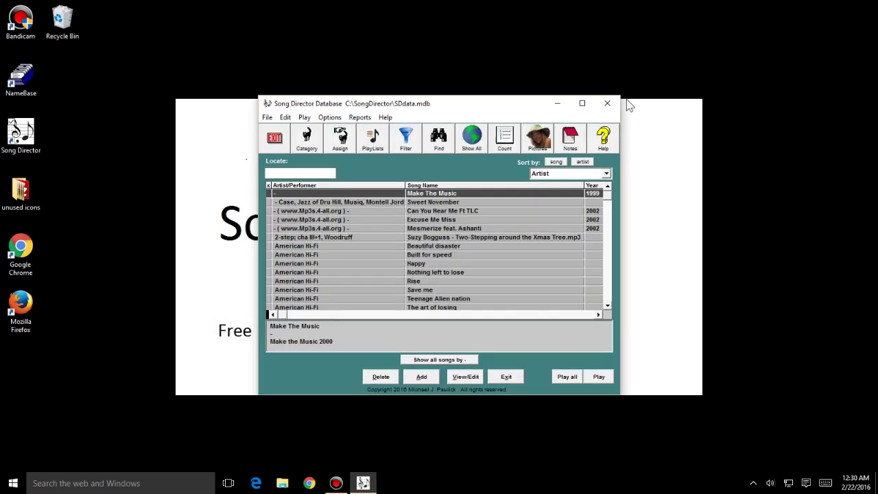
left_click(582, 104)
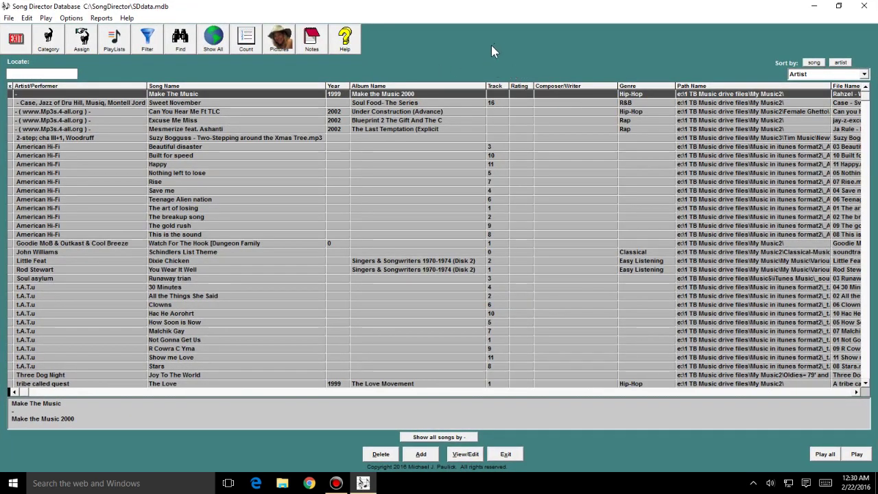
left_click(247, 42)
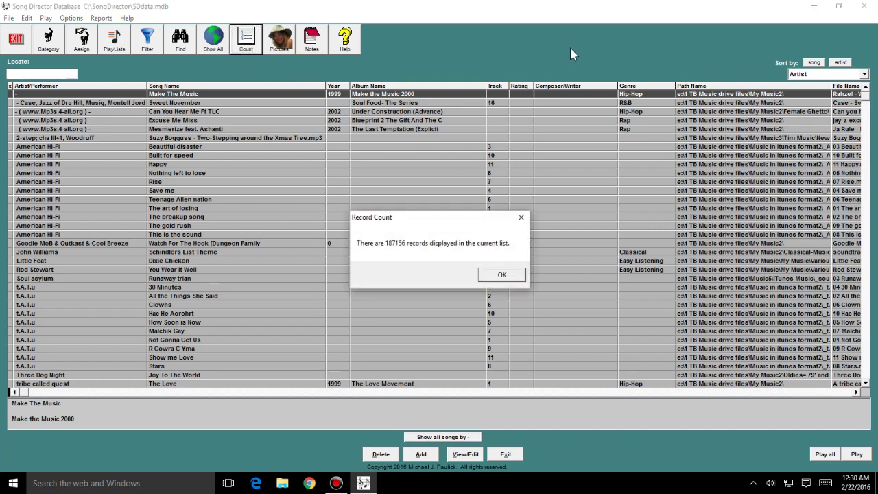
left_click(504, 277)
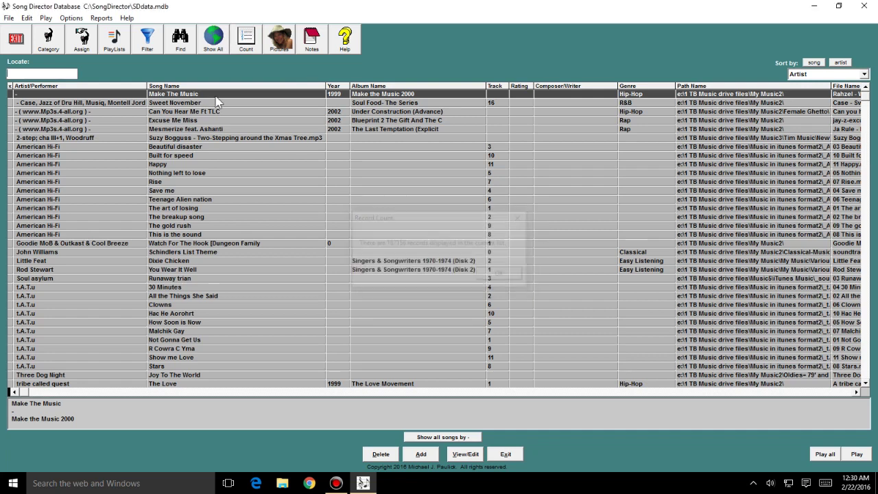
left_click(9, 18)
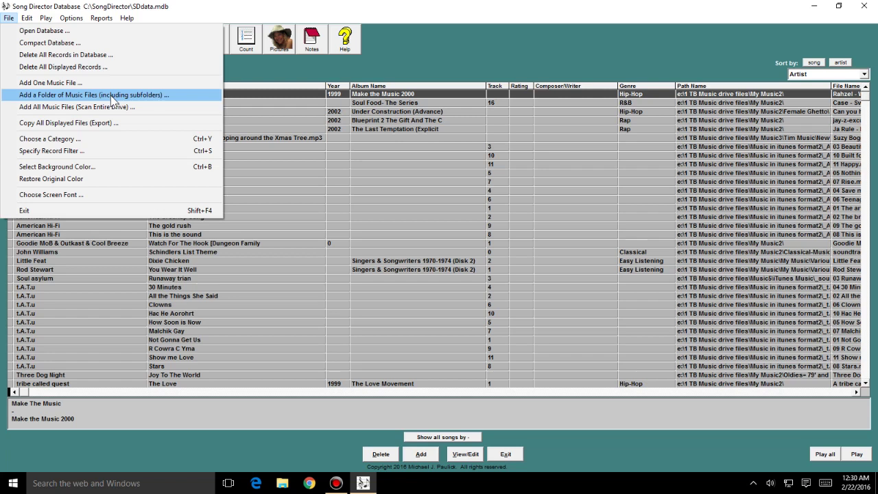
Filter the list to all songs by Bob Dylan and count them, confirming 746 records
left_click(428, 62)
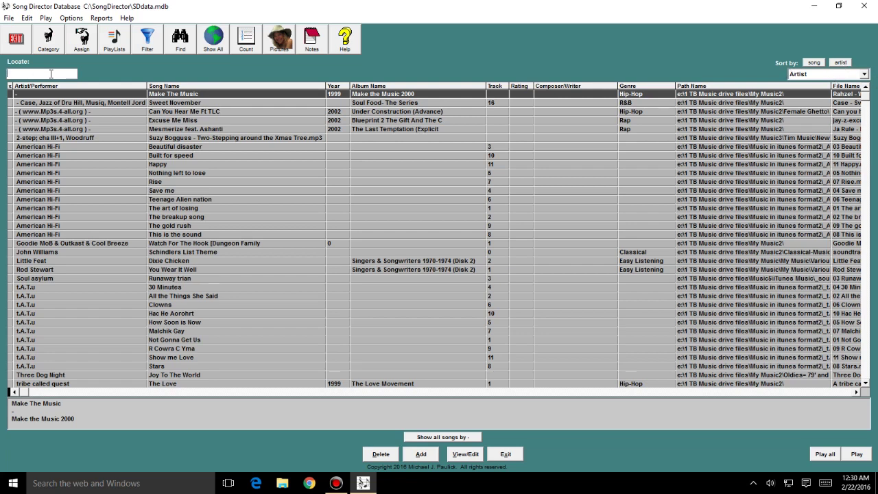
type("bob")
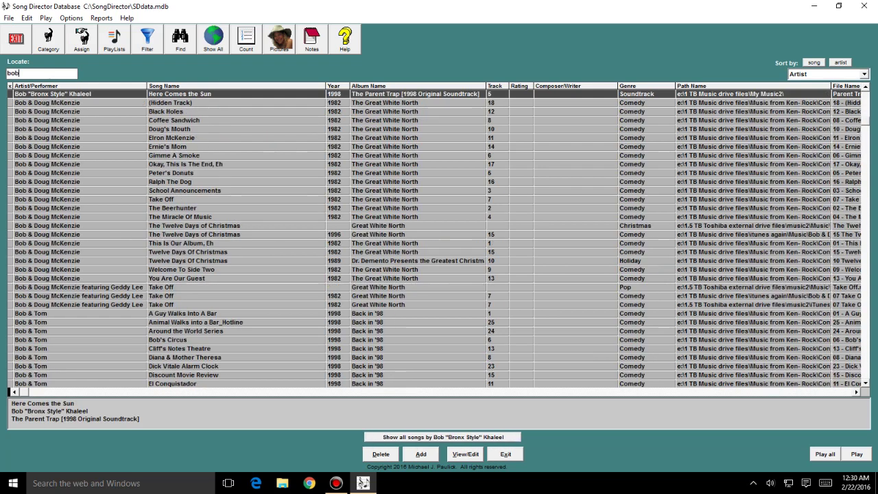
type(" dylan")
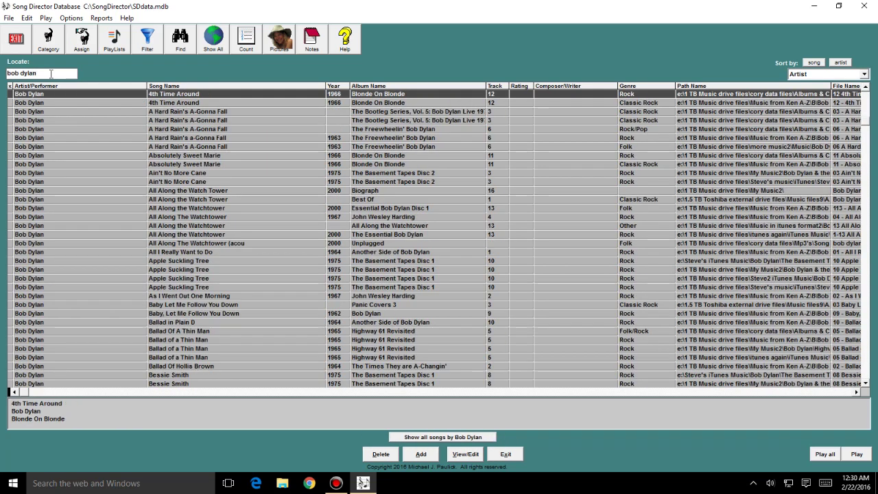
left_click(470, 439)
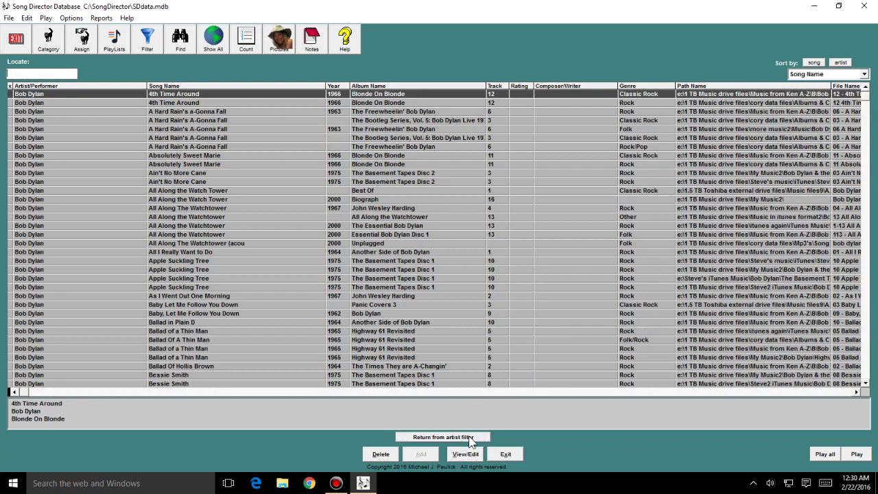
left_click(251, 45)
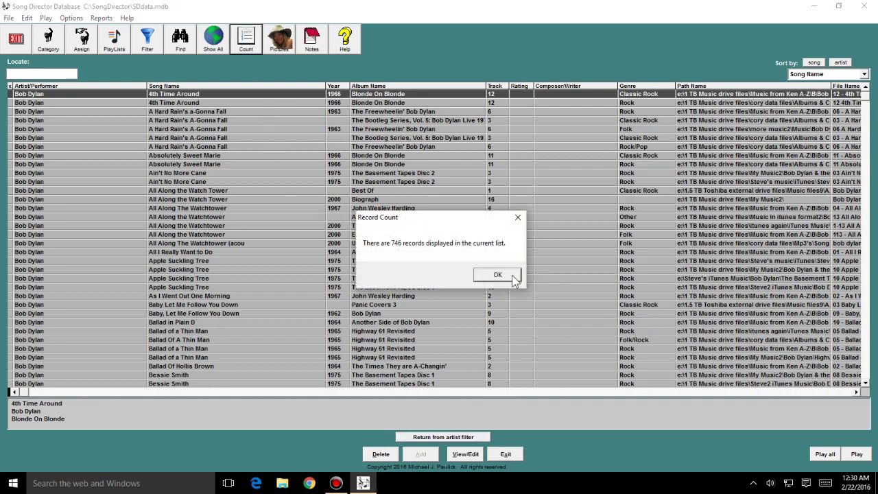
left_click(513, 278)
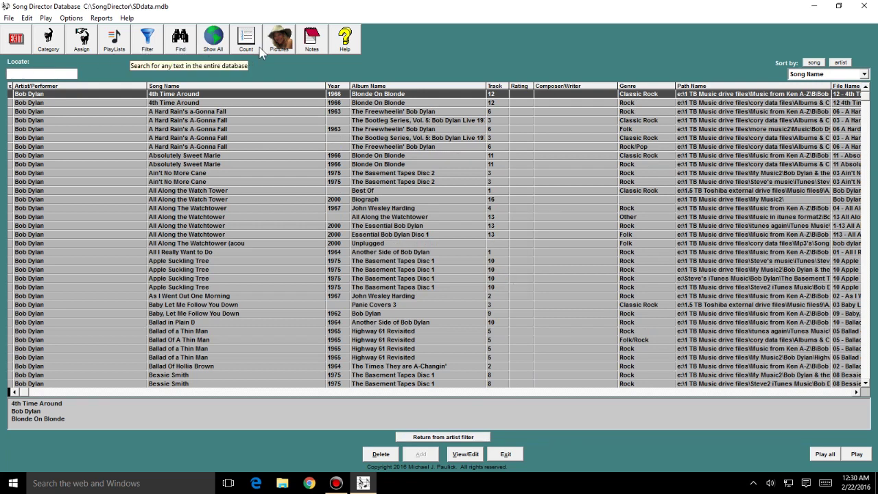
Find every record in the database containing the text 'SMG'
left_click(183, 46)
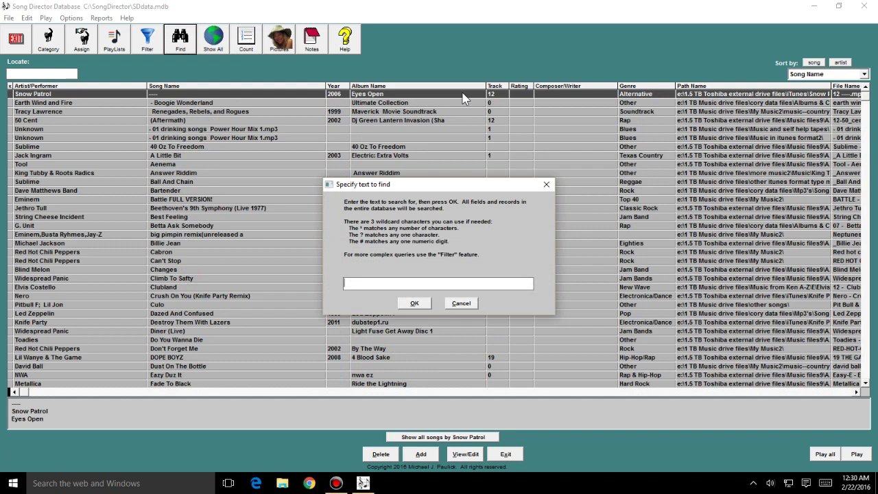
type("SMG")
key("Return")
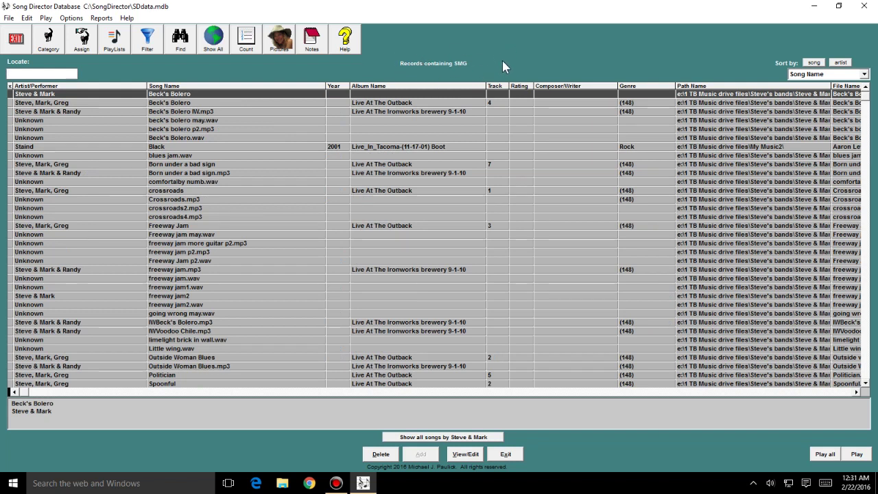
left_click(160, 39)
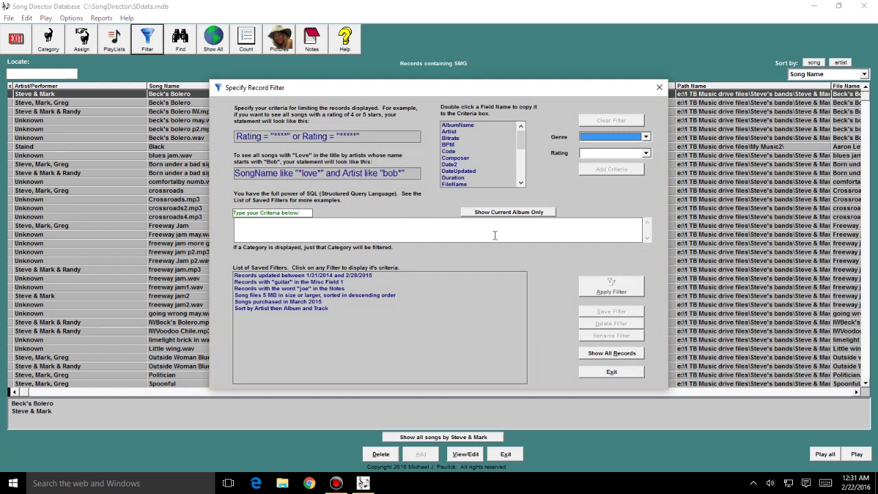
left_click(626, 374)
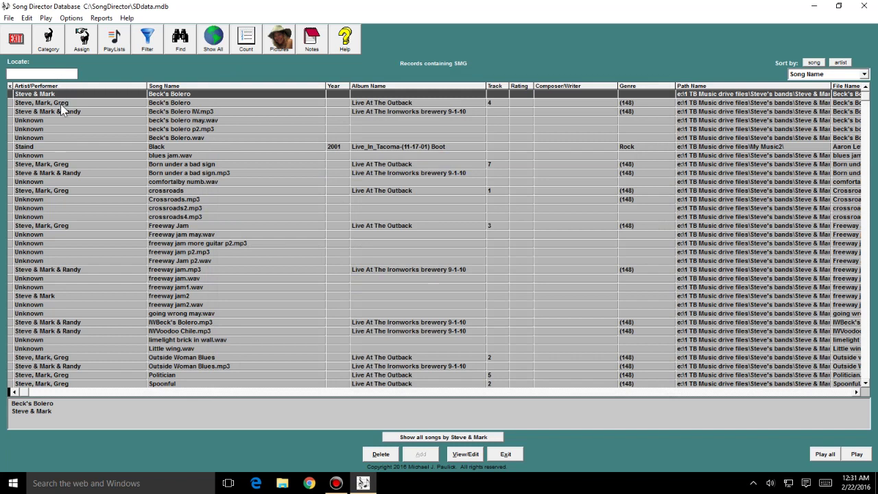
Play Beck's Bolero by Steve, Mark, Greg in the built-in player, then close the player
left_click(66, 103)
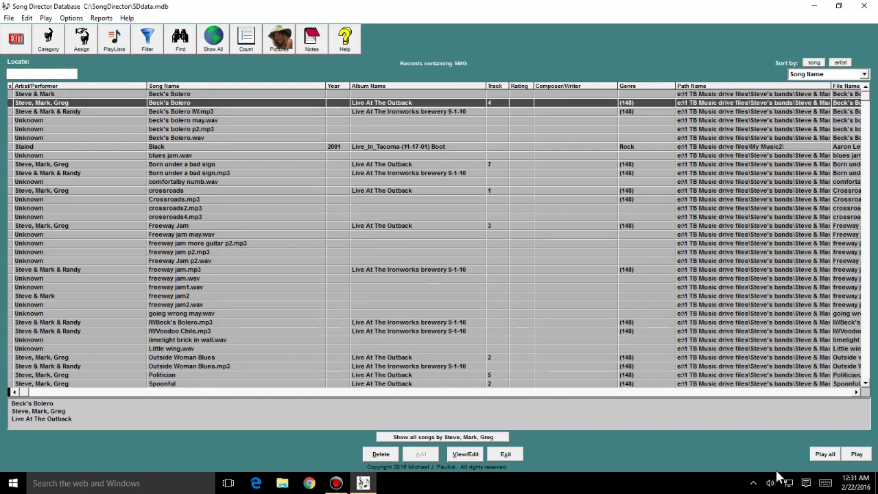
left_click(859, 456)
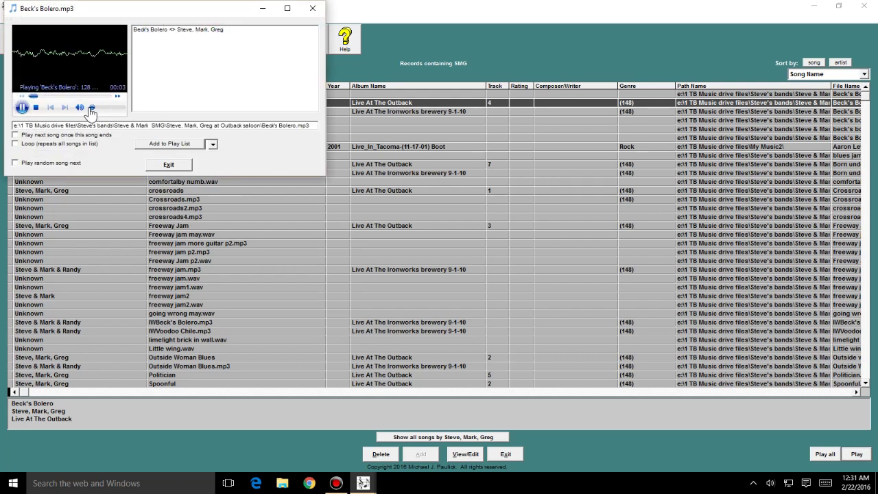
right_click(85, 69)
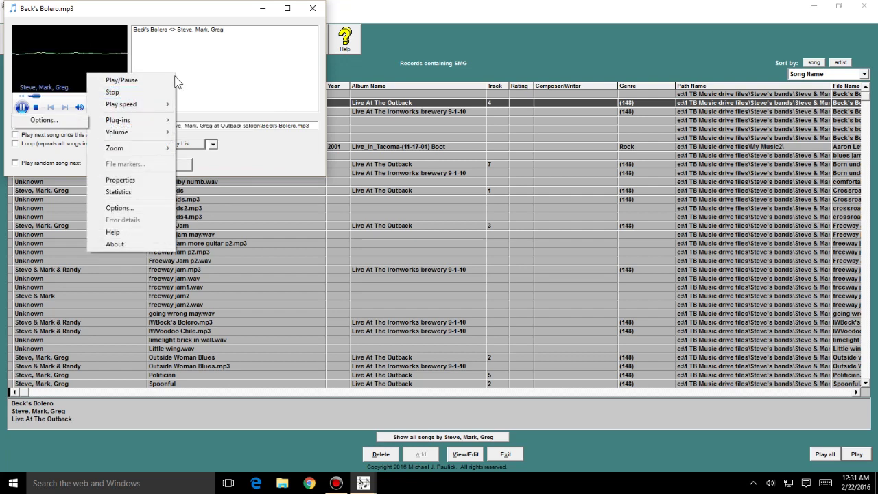
mouse_move(147, 110)
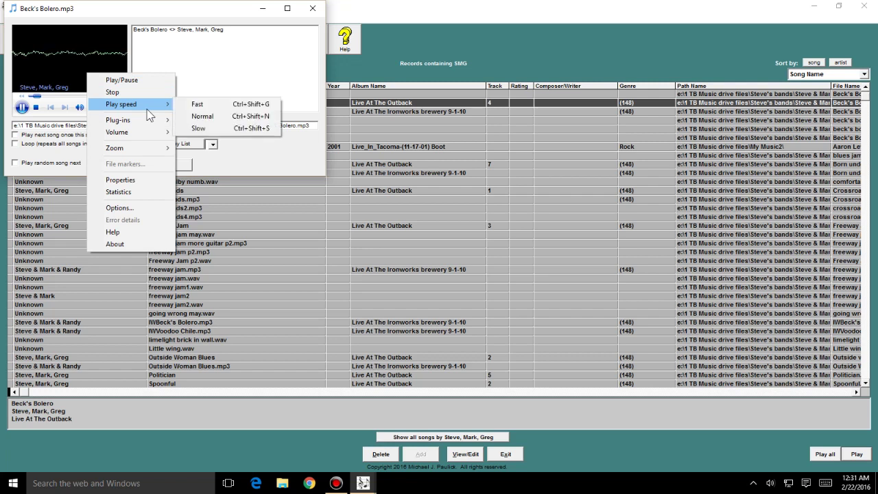
left_click(289, 44)
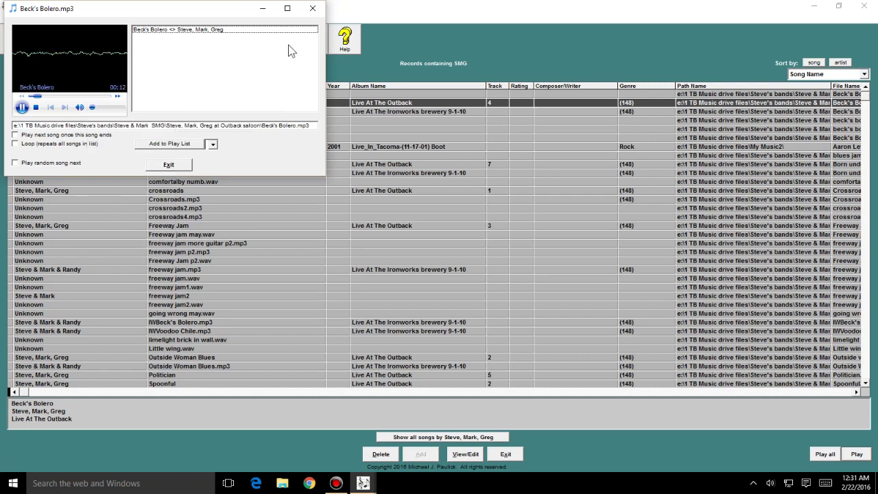
left_click(313, 9)
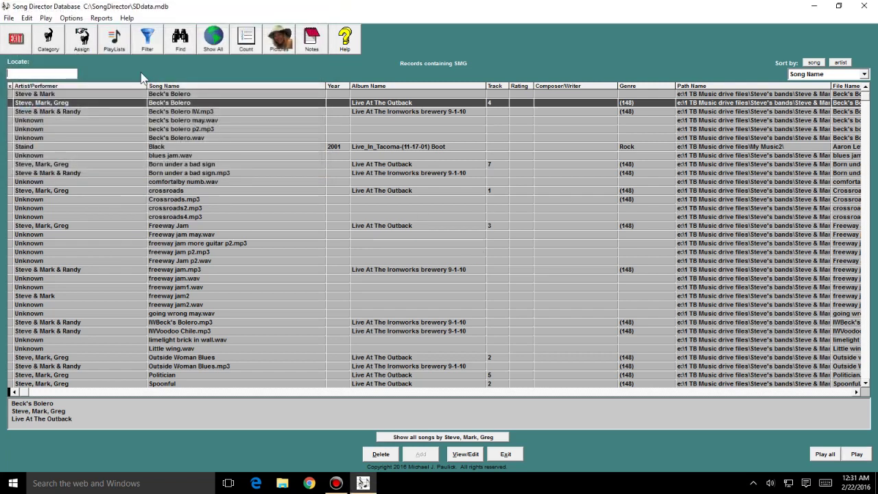
left_click(114, 39)
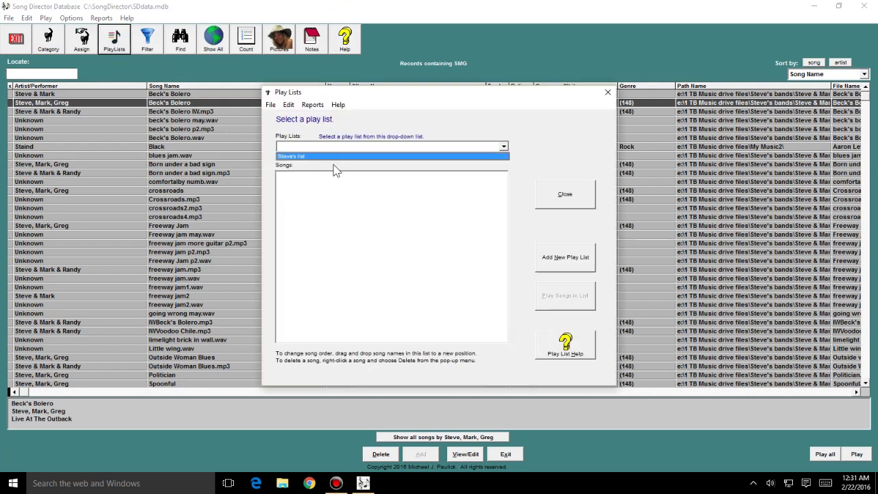
left_click(334, 156)
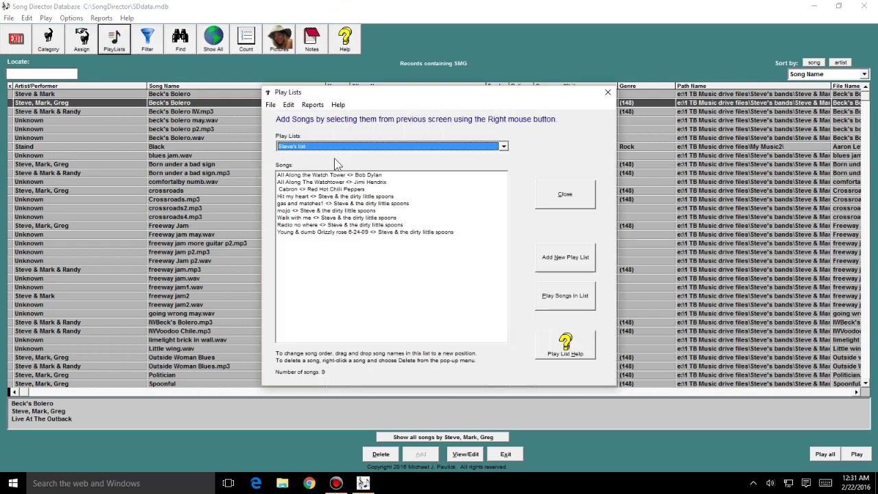
left_click(578, 307)
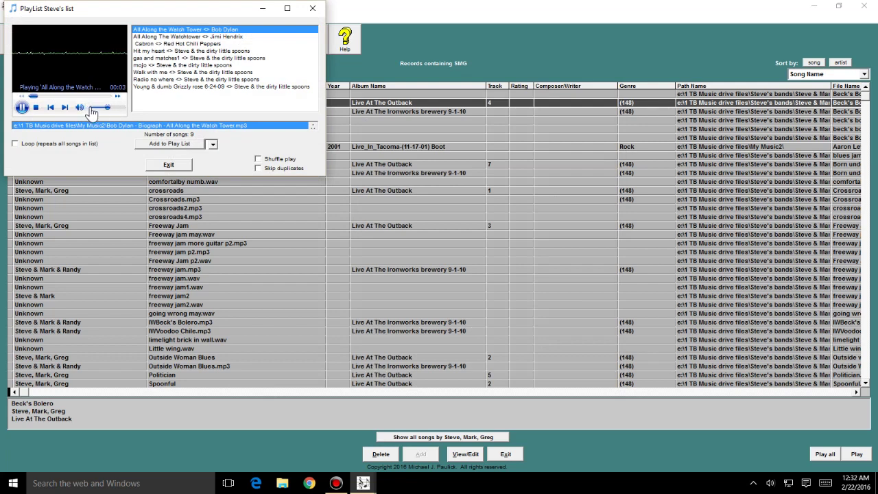
left_click(92, 109)
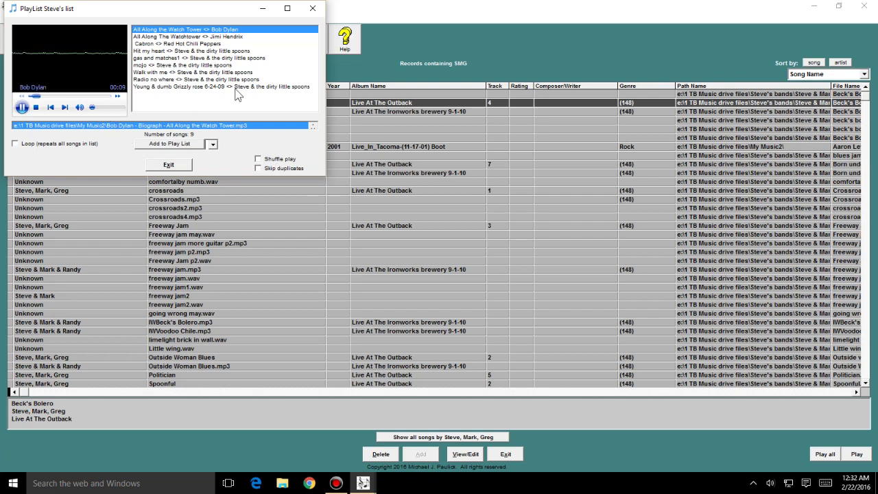
left_click(22, 107)
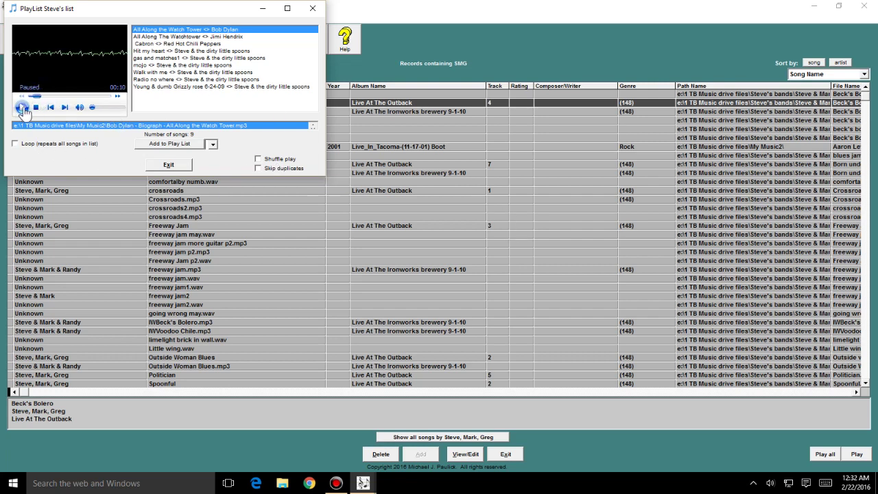
left_click(313, 9)
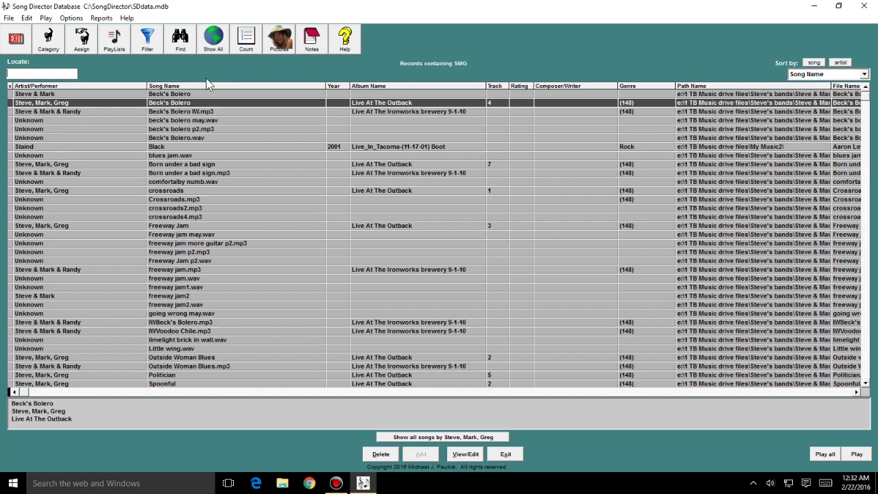
double_click(199, 103)
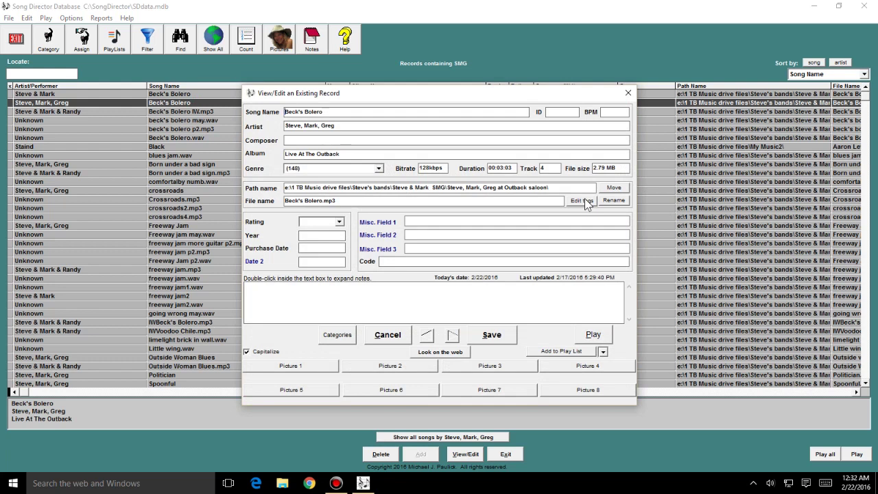
left_click(462, 353)
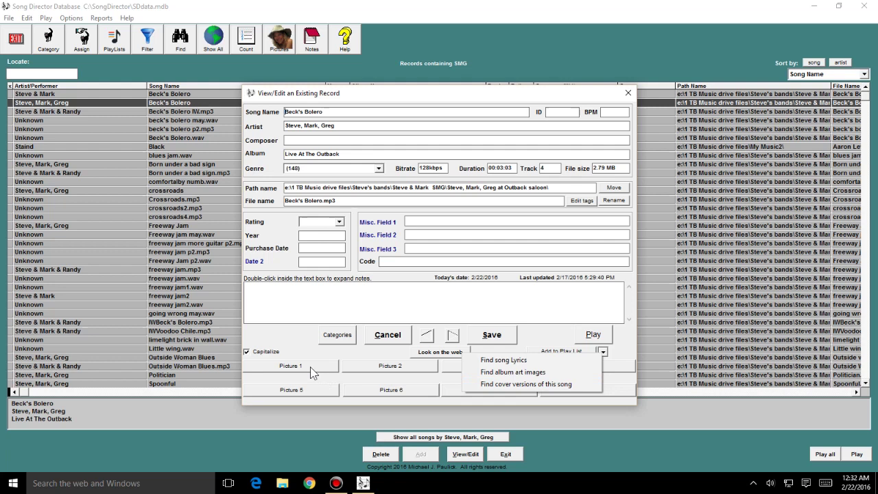
left_click(426, 296)
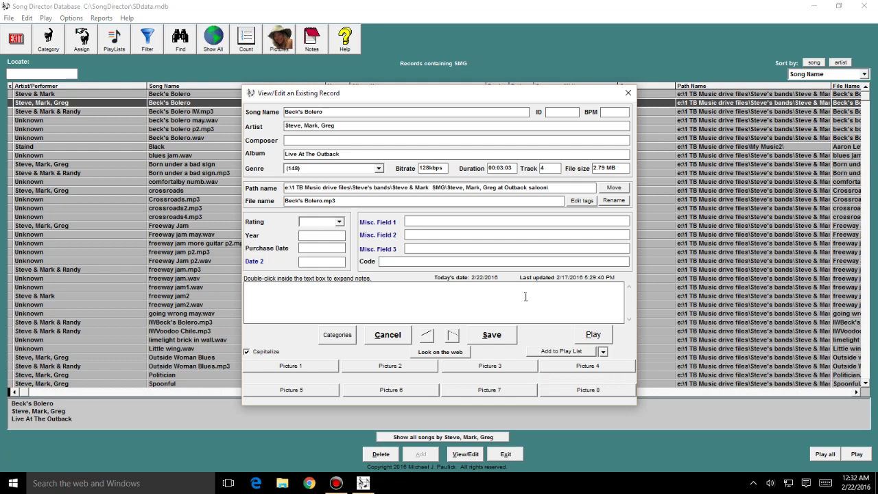
left_click(408, 337)
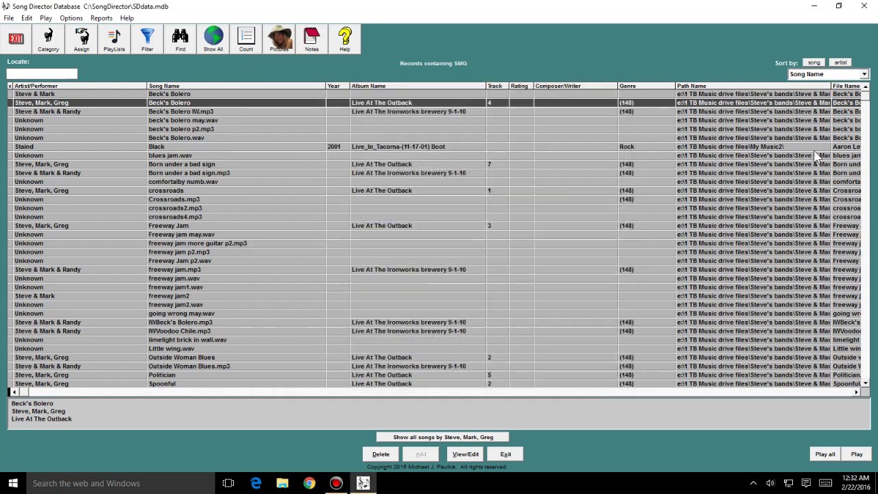
left_click(865, 74)
scroll(869, 117, "down", 2)
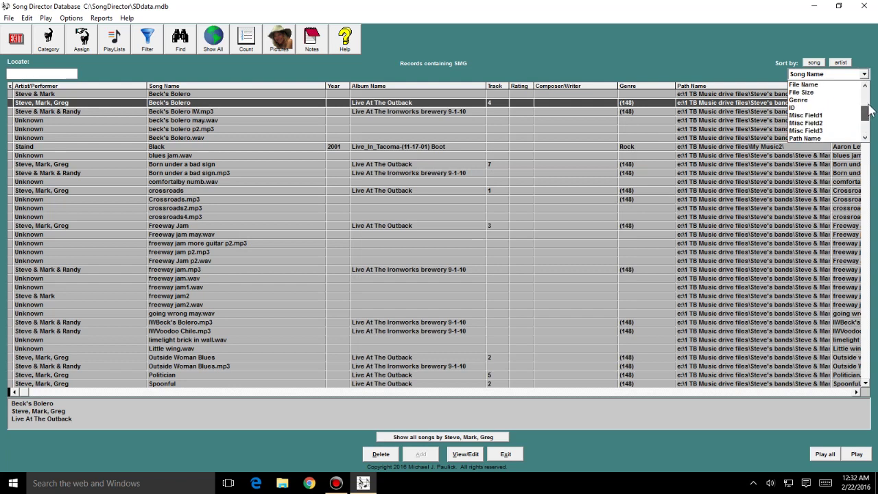
scroll(869, 110, "down", 1)
scroll(864, 134, "down", 1)
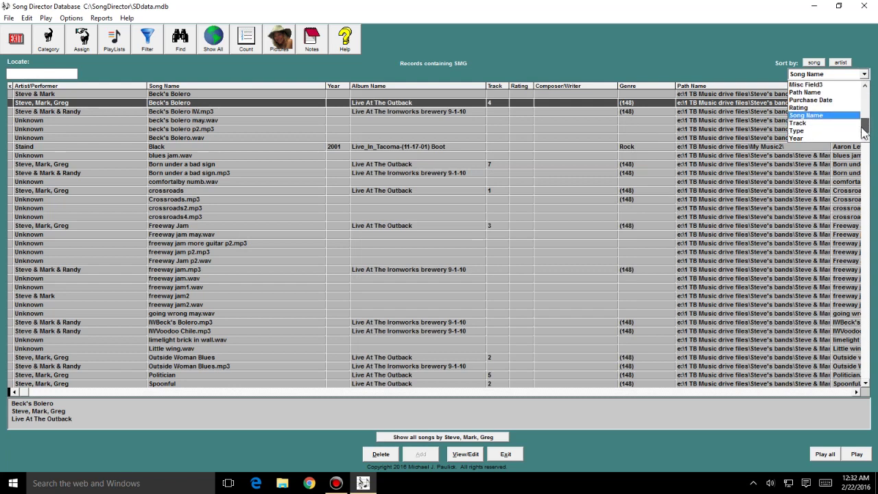
left_click_drag(864, 134, 865, 90)
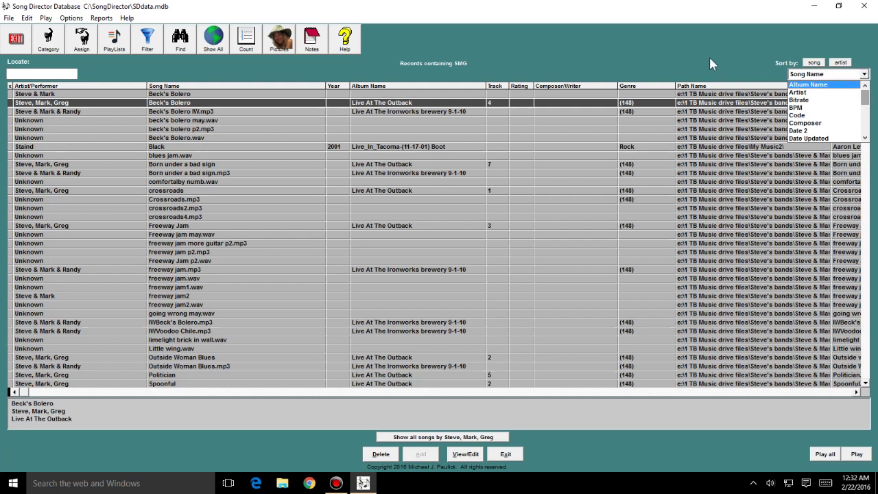
left_click(710, 60)
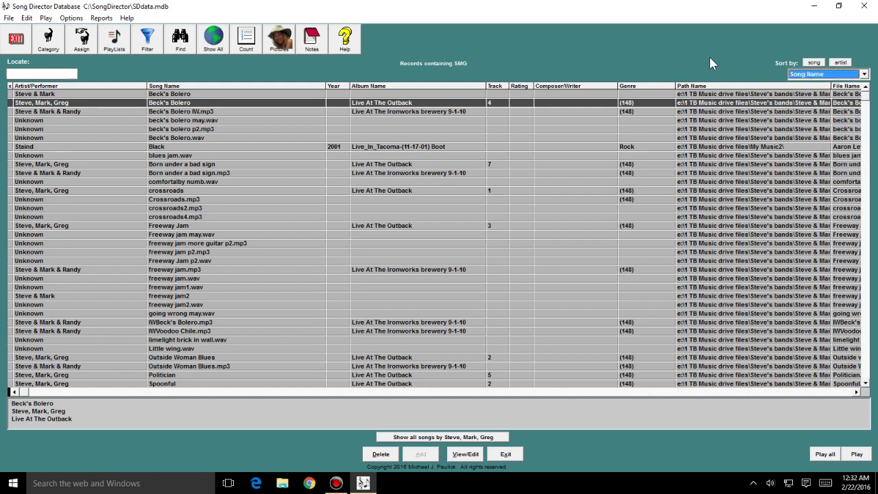
Show only the songs in the Songs I like category
left_click(55, 40)
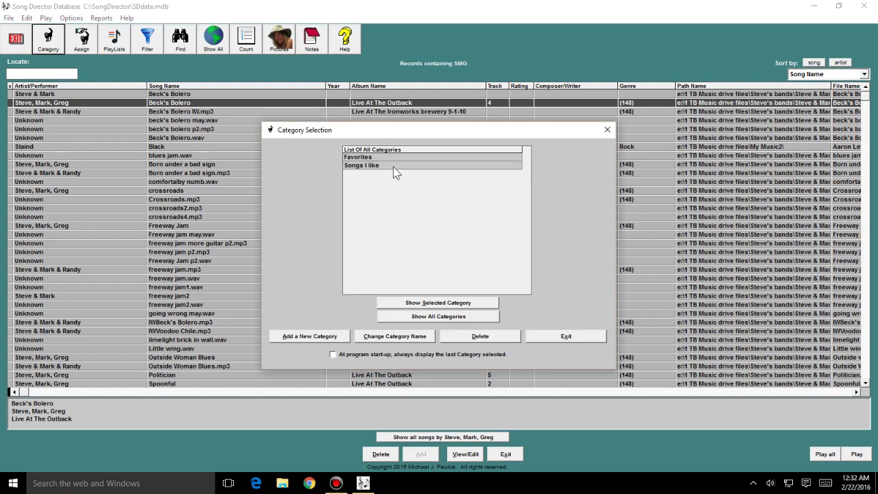
double_click(393, 166)
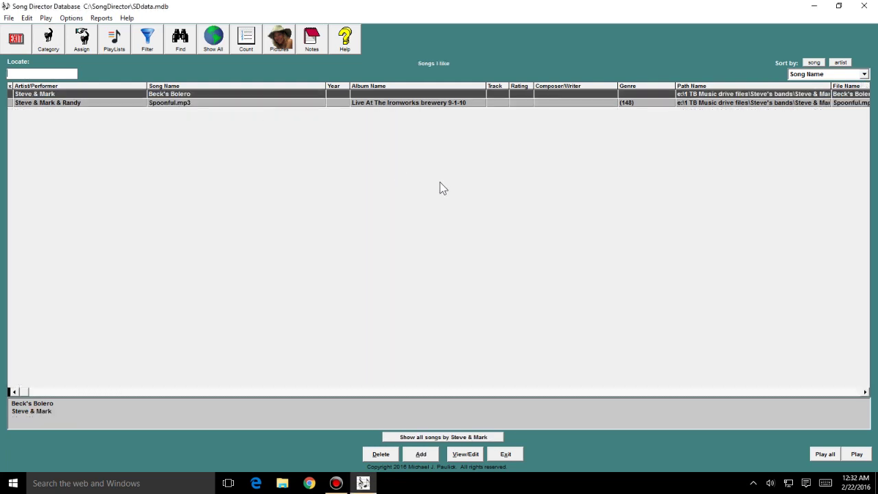
left_click(48, 40)
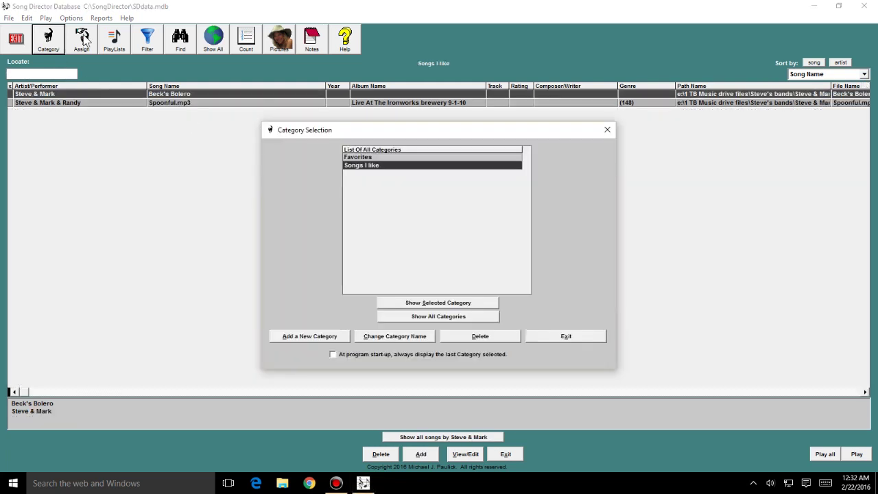
left_click(569, 336)
Check which categories Beck's Bolero belongs to, then list every song again
left_click(91, 48)
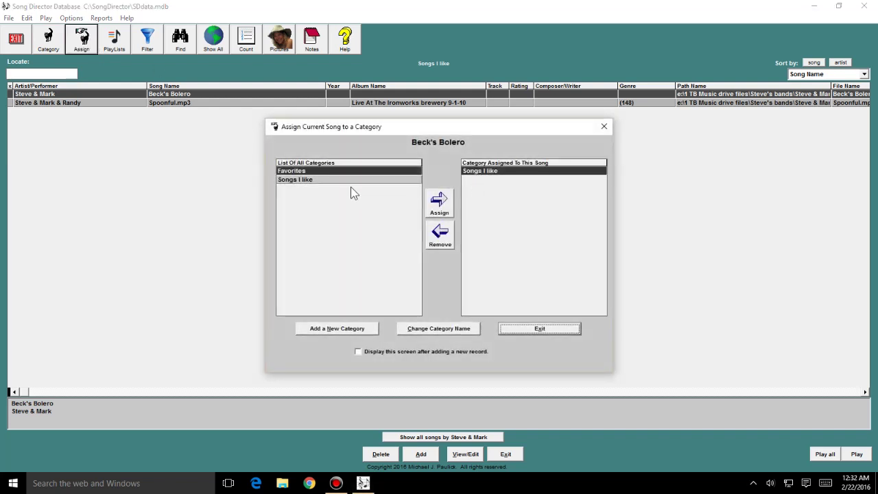
left_click(536, 329)
left_click(214, 43)
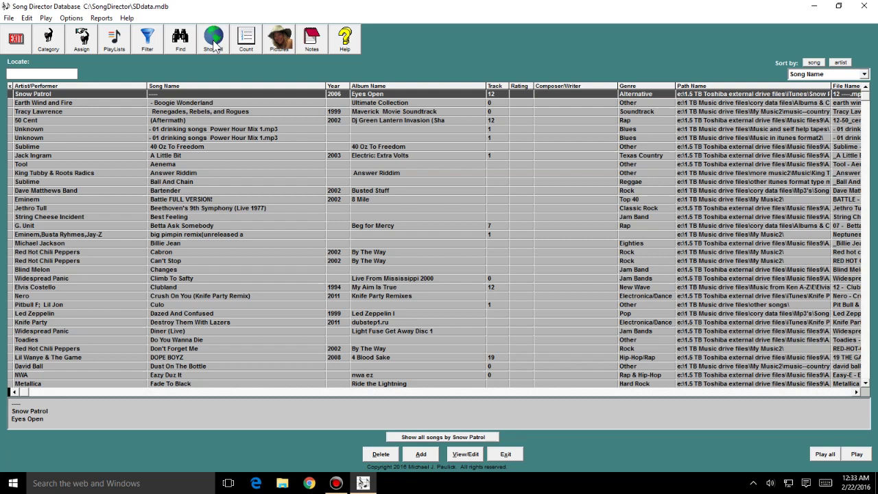